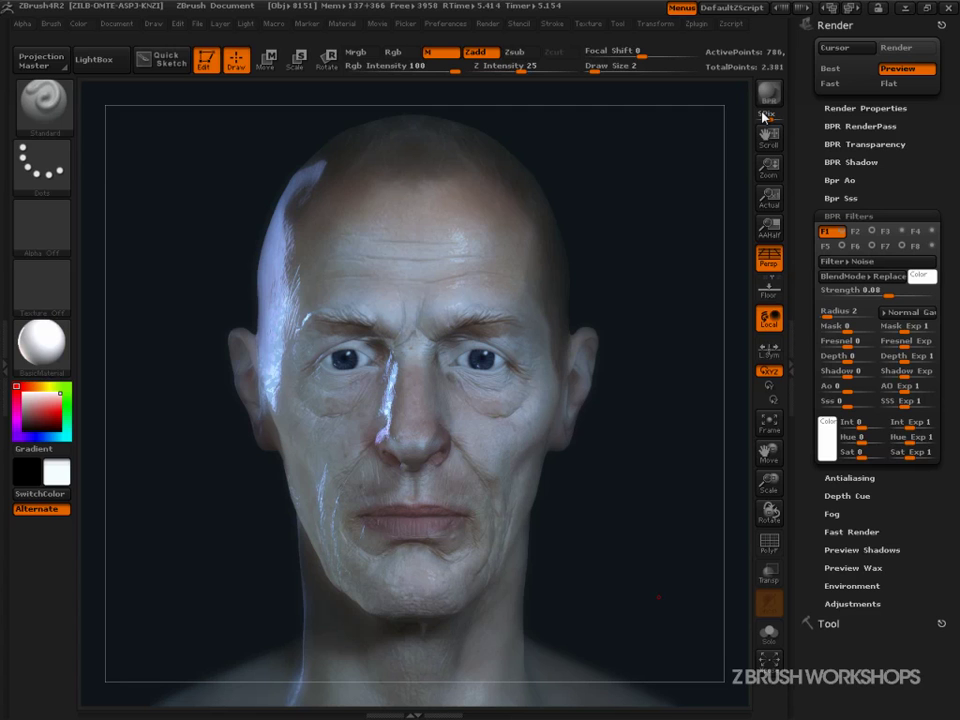
# Step: Clear the blue-tinted BPR render from the canvas and turn the head slightly
pyautogui.click(676, 344)
pyautogui.moveTo(678, 344); pyautogui.dragTo(645, 529)
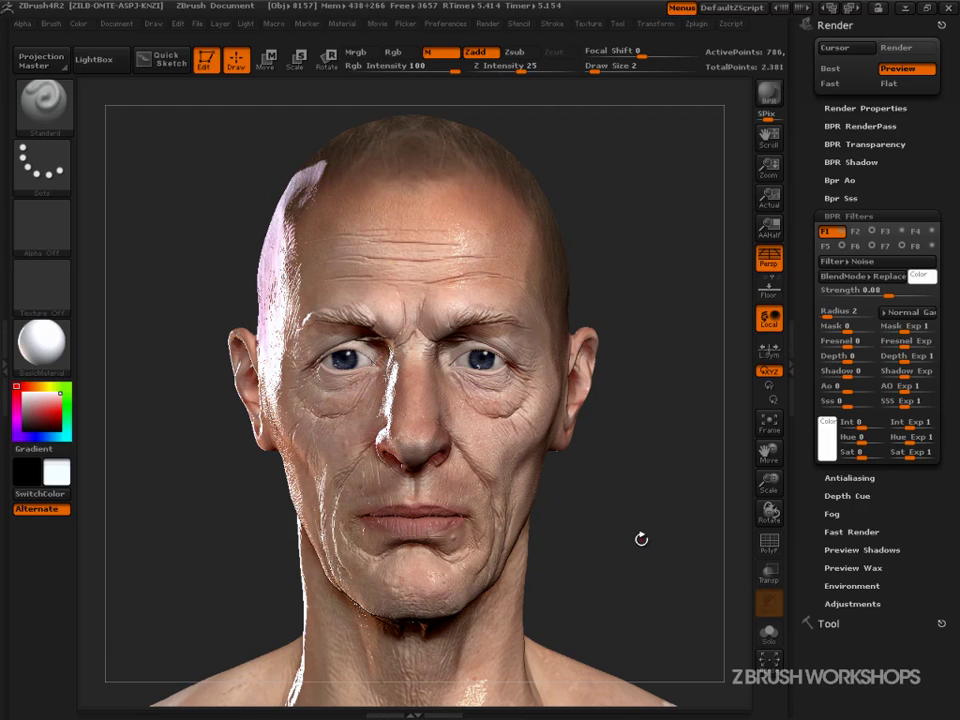
# Step: Run a 16-sample BPR render of the aged male head
pyautogui.click(766, 98)
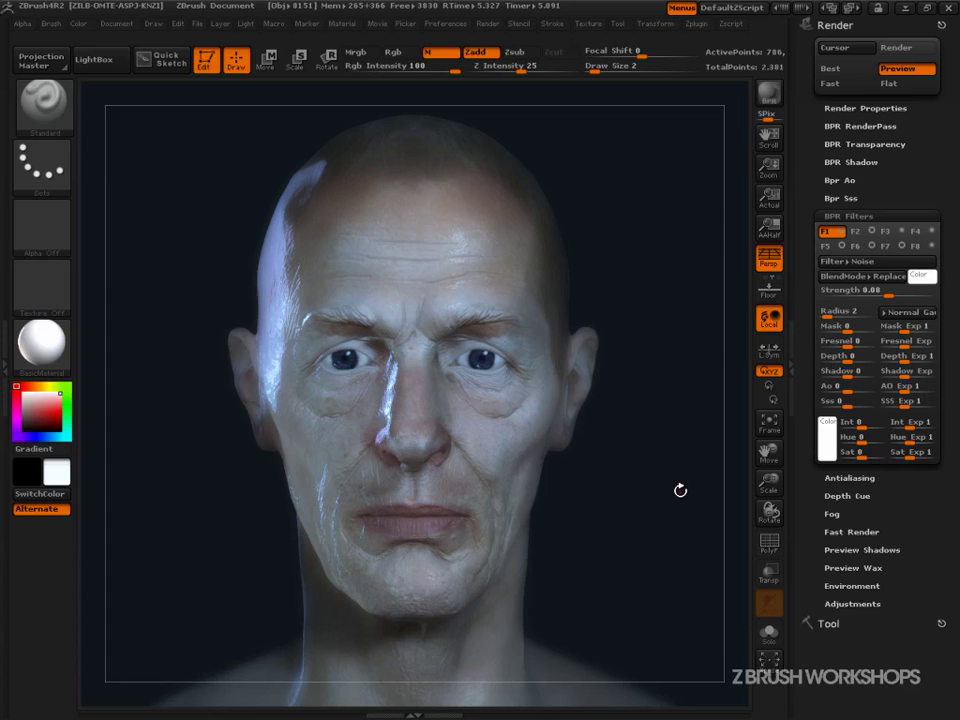
# Step: Enable the Blur post-filter in slot F2 and lower its radius to 1
pyautogui.click(901, 246)
pyautogui.click(870, 246)
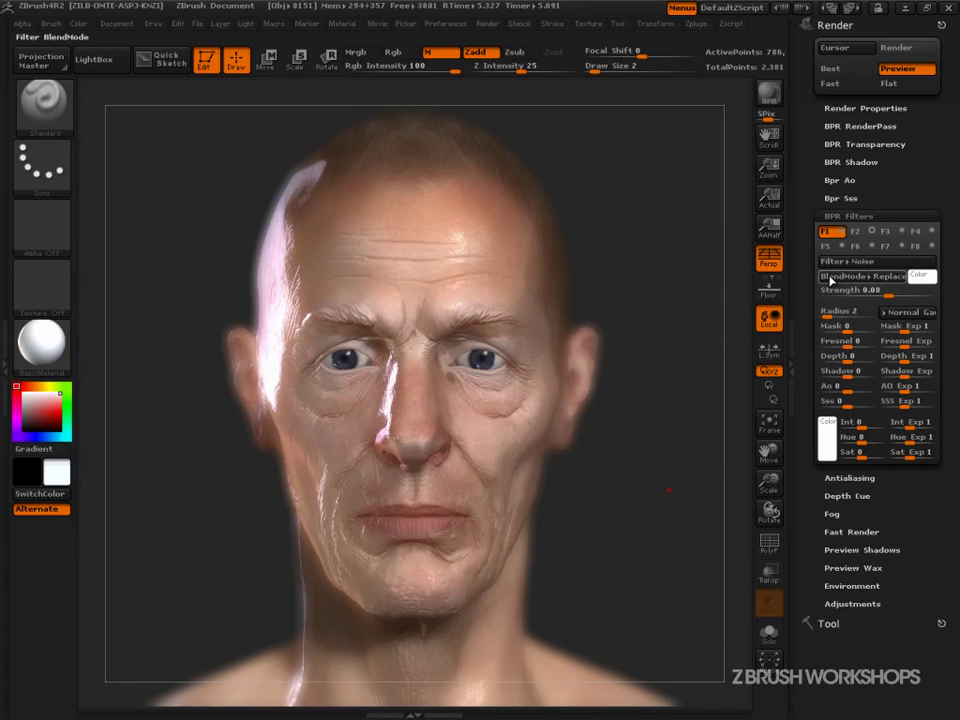
pyautogui.click(855, 231)
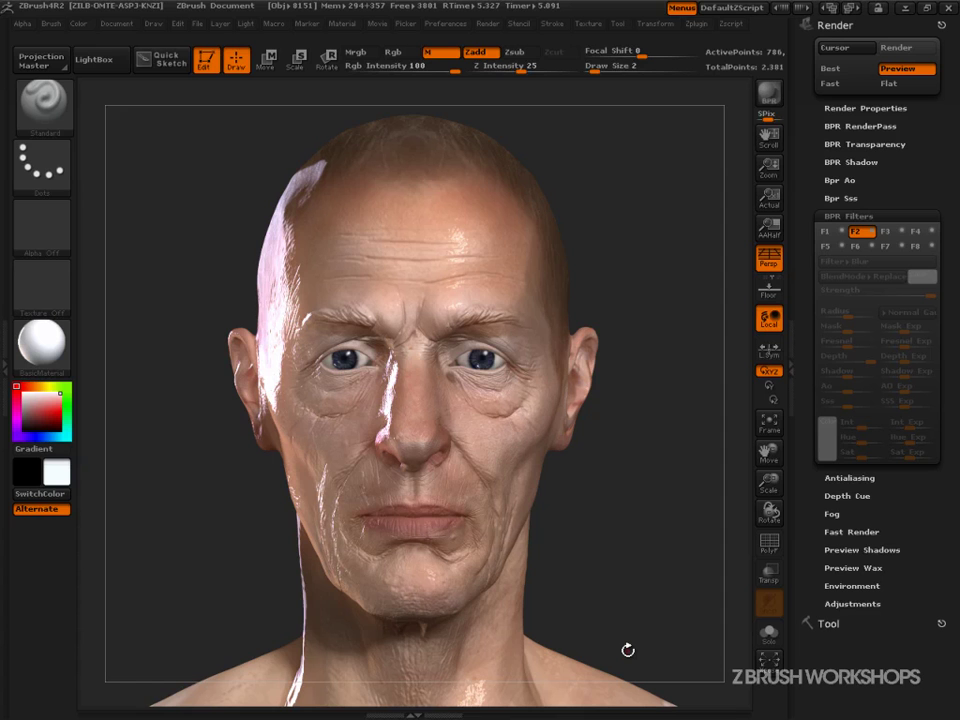
pyautogui.click(870, 231)
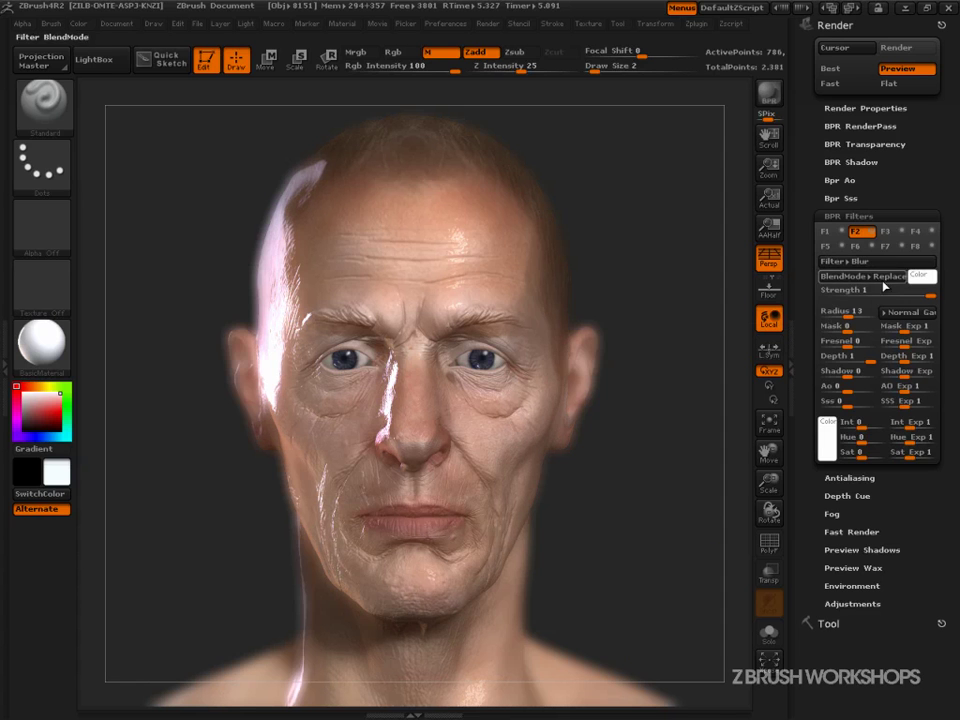
pyautogui.click(870, 262)
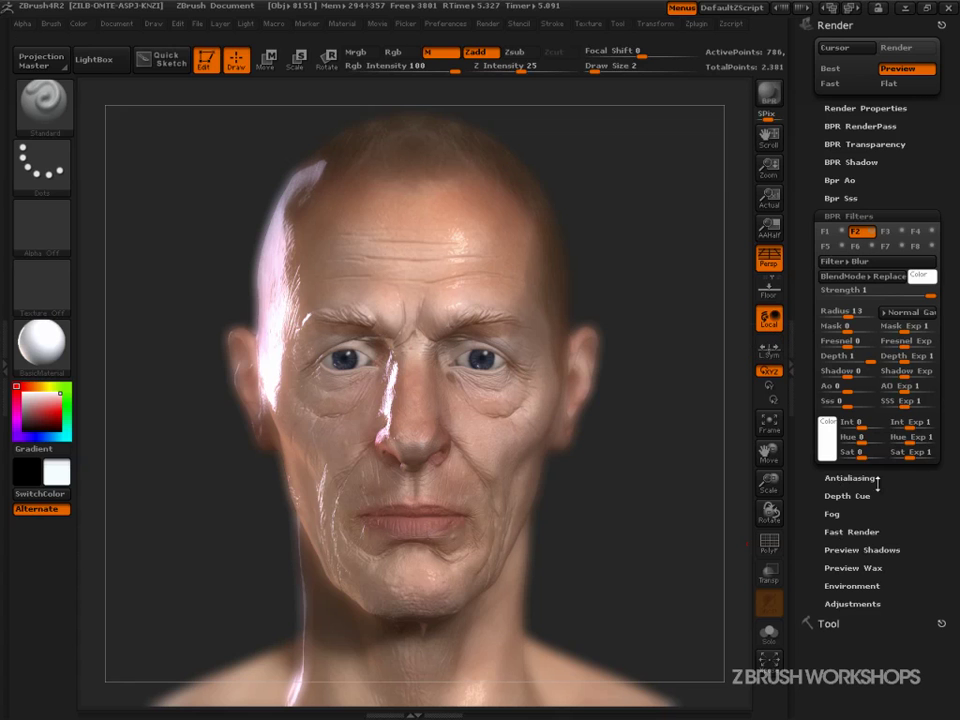
pyautogui.moveTo(847, 312); pyautogui.dragTo(845, 357)
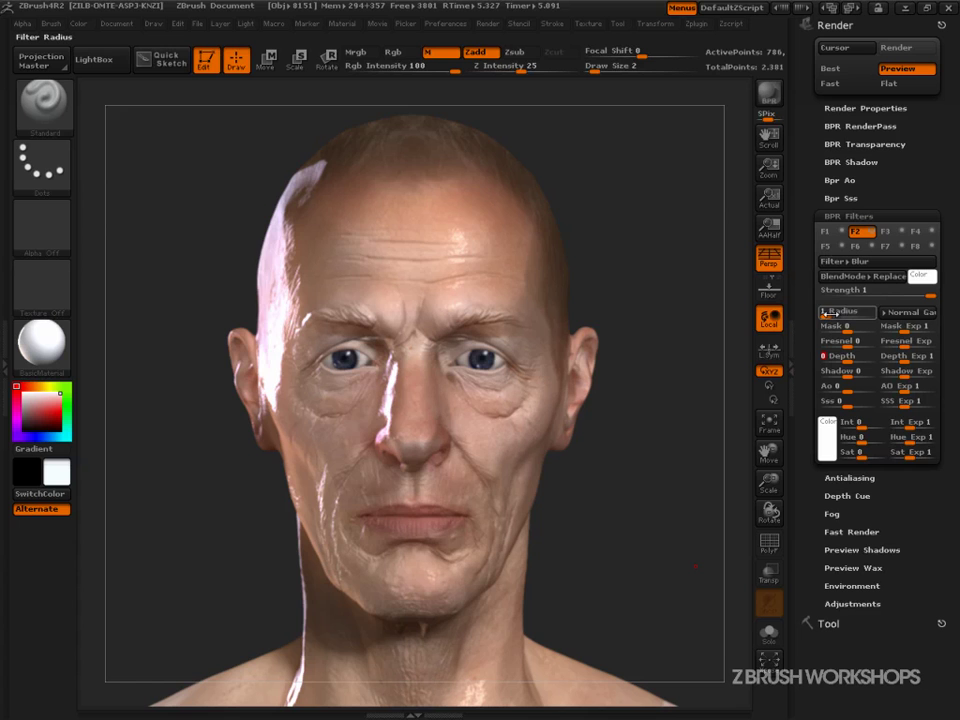
# Step: Push the Blur radius up, settle it at 5, then adjust its Depth modulation
pyautogui.moveTo(826, 313); pyautogui.dragTo(858, 313)
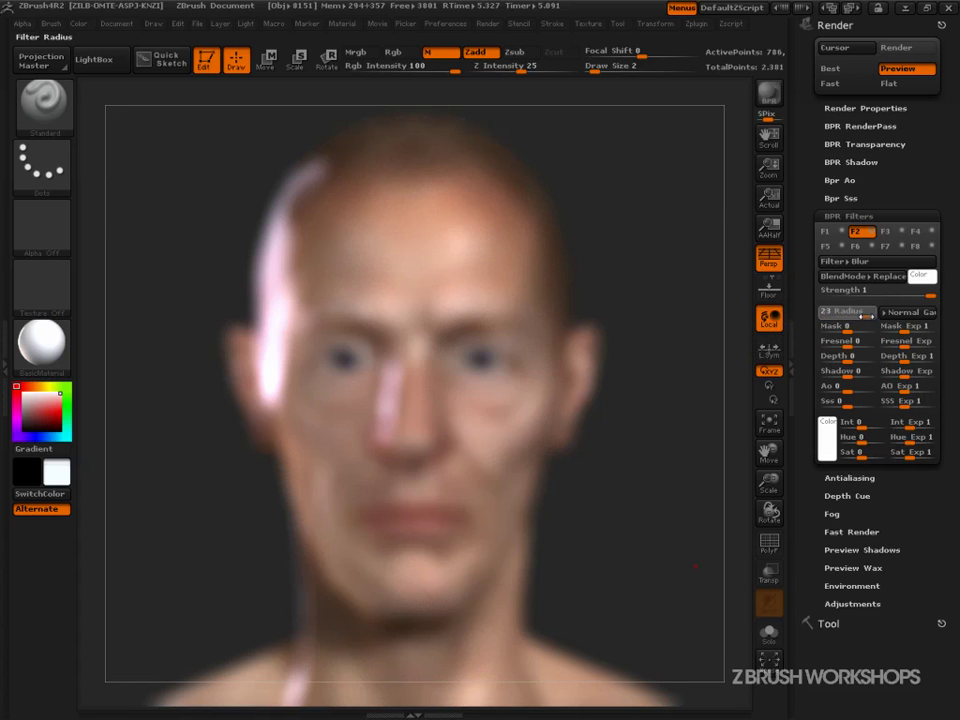
pyautogui.moveTo(871, 314); pyautogui.dragTo(871, 314)
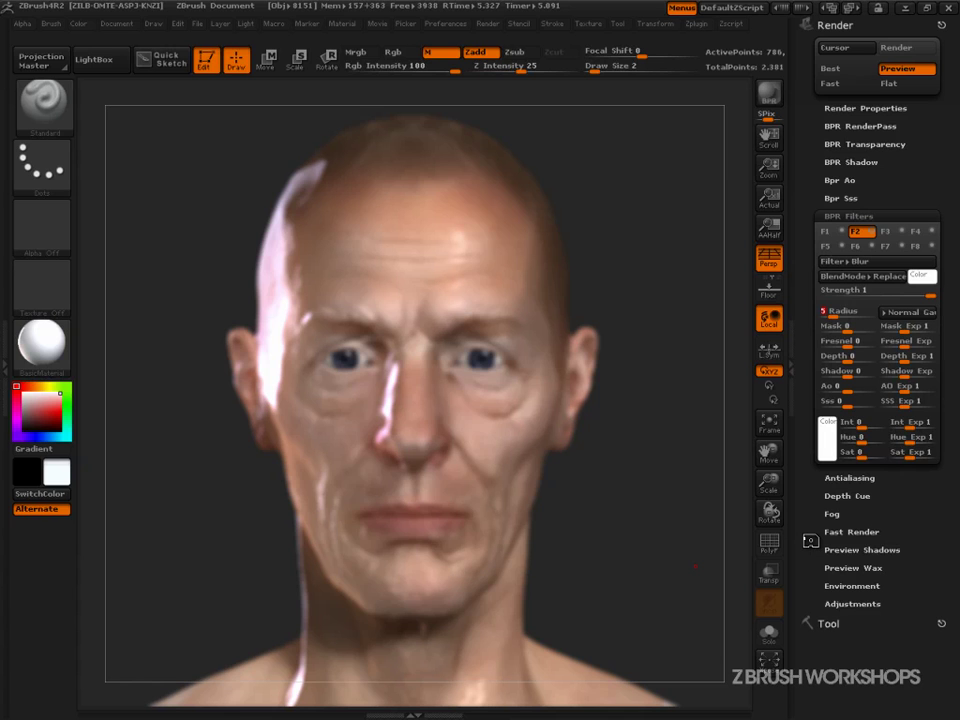
pyautogui.moveTo(846, 357); pyautogui.dragTo(878, 360)
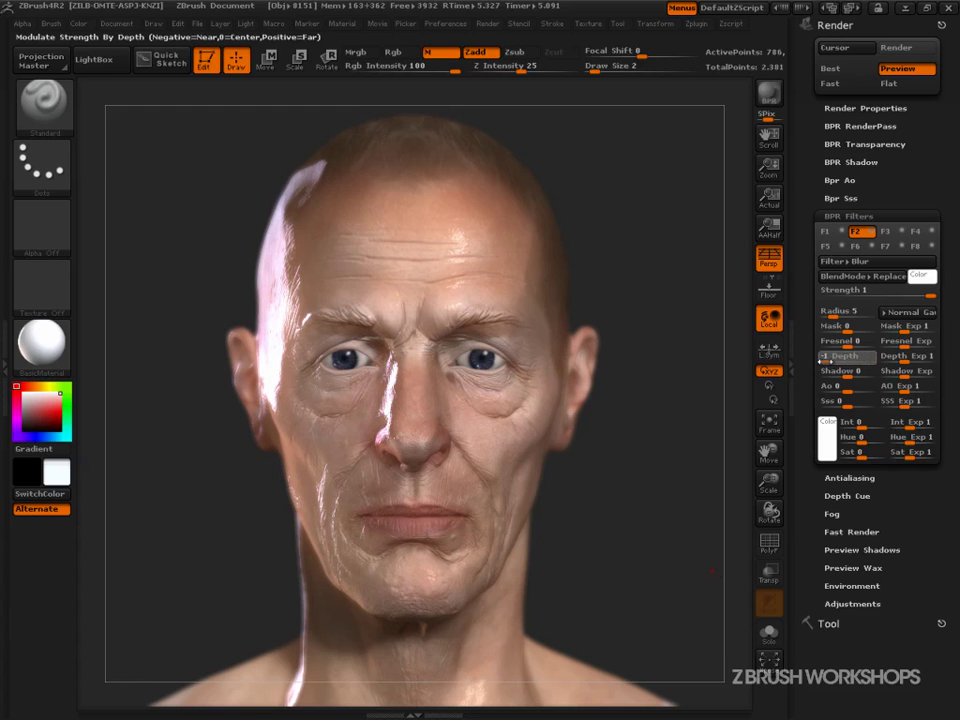
# Step: Set the Blur's Depth modulation to positive 1 with a depth exponent of 1
pyautogui.moveTo(712, 565); pyautogui.dragTo(740, 470)
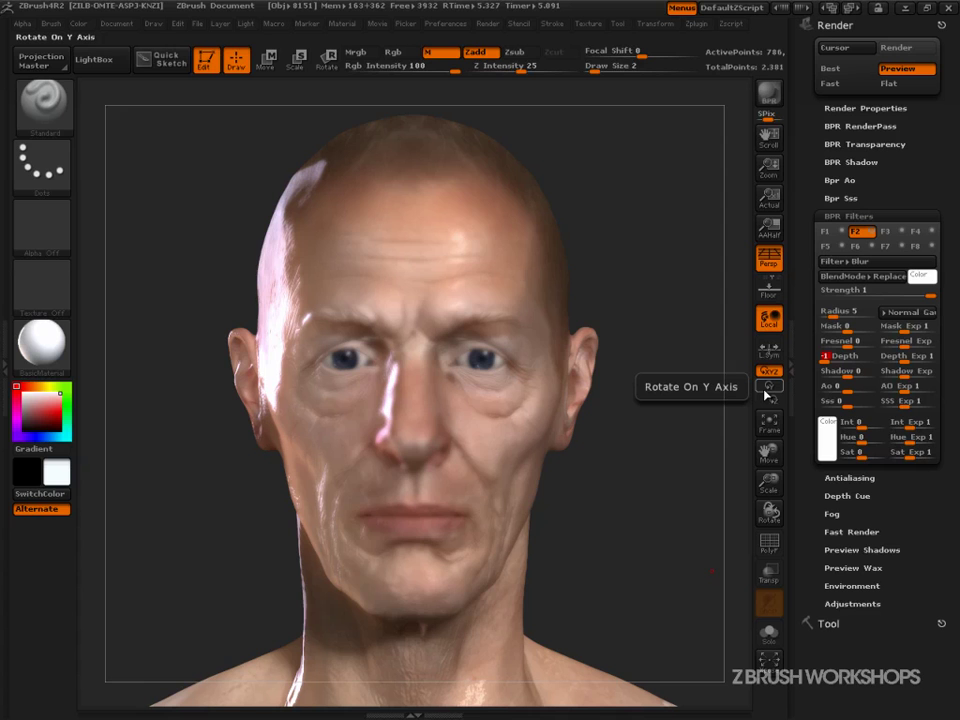
pyautogui.click(845, 357)
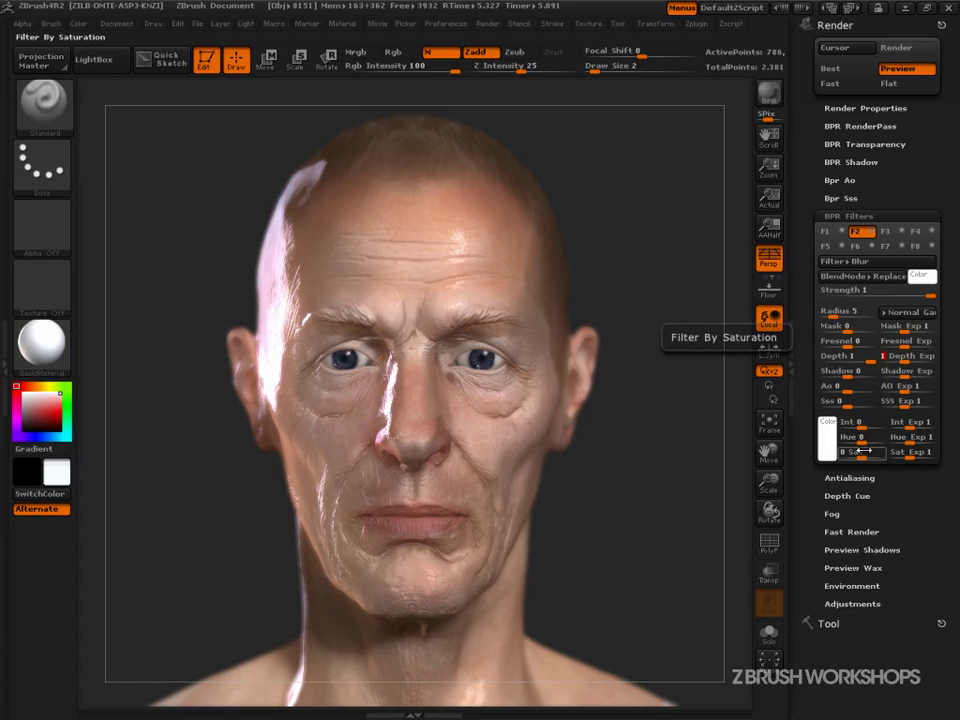
pyautogui.write('0.5')
pyautogui.press('BackSpace')
pyautogui.write('1')
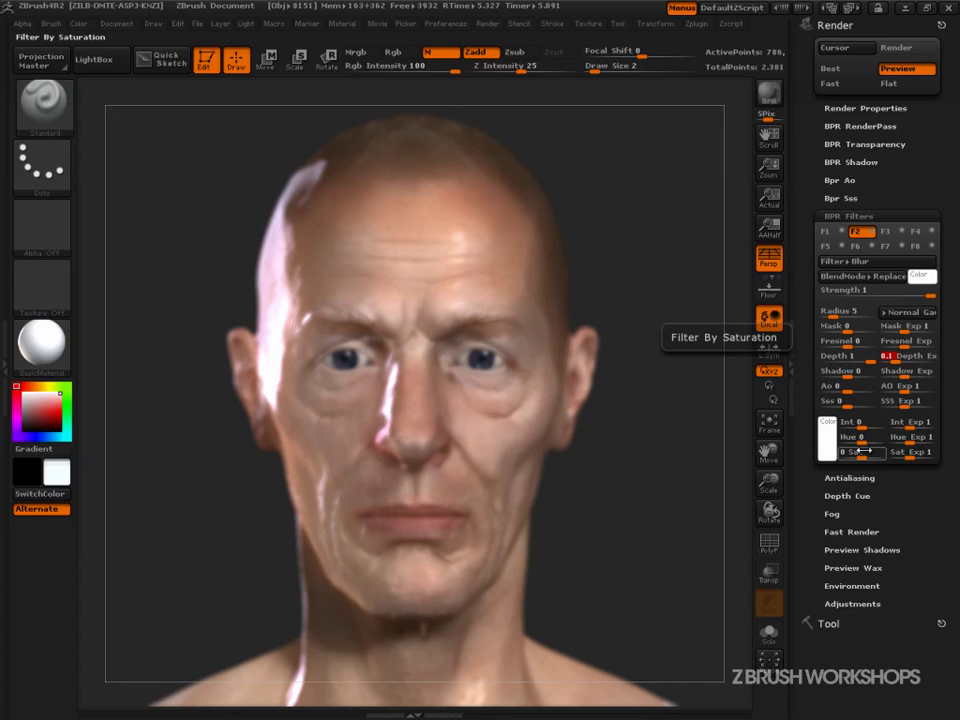
pyautogui.press('Return')
pyautogui.write('0.01')
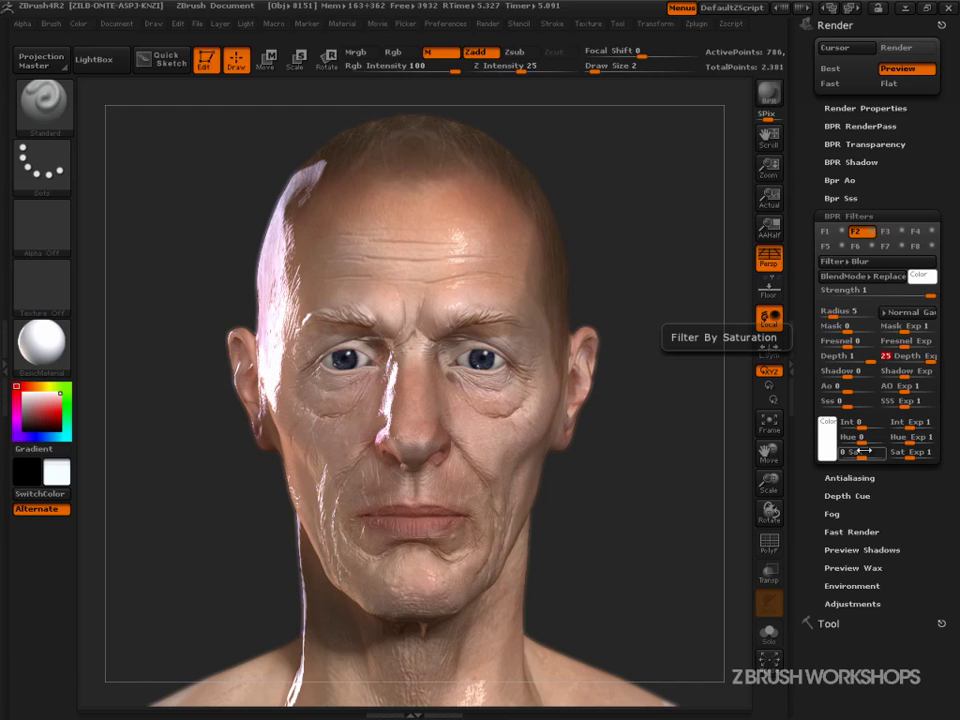
pyautogui.press('BackSpace')
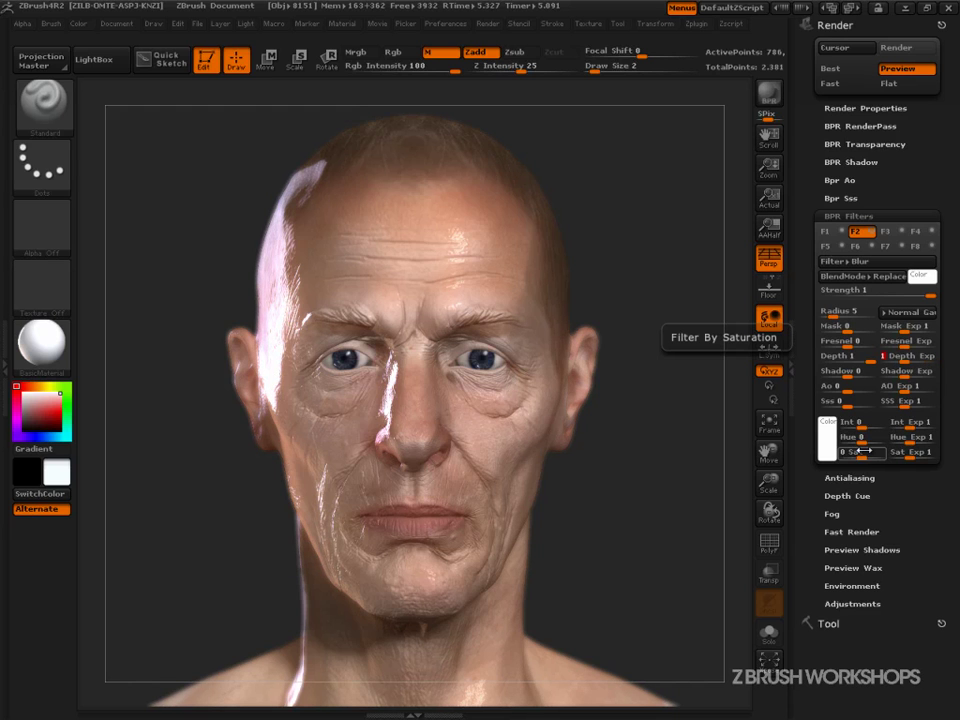
# Step: Try Blur Fresnel at 0.5 and -0.5, then lower the strength and restore it to 1
pyautogui.click(862, 346)
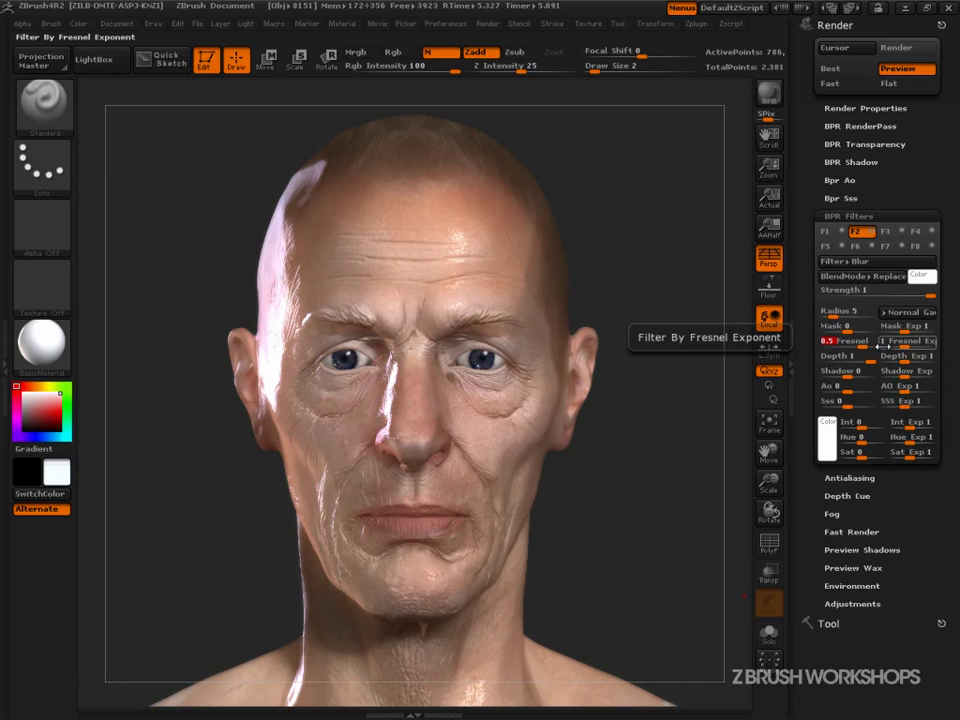
pyautogui.write('-0.5')
pyautogui.press('Return')
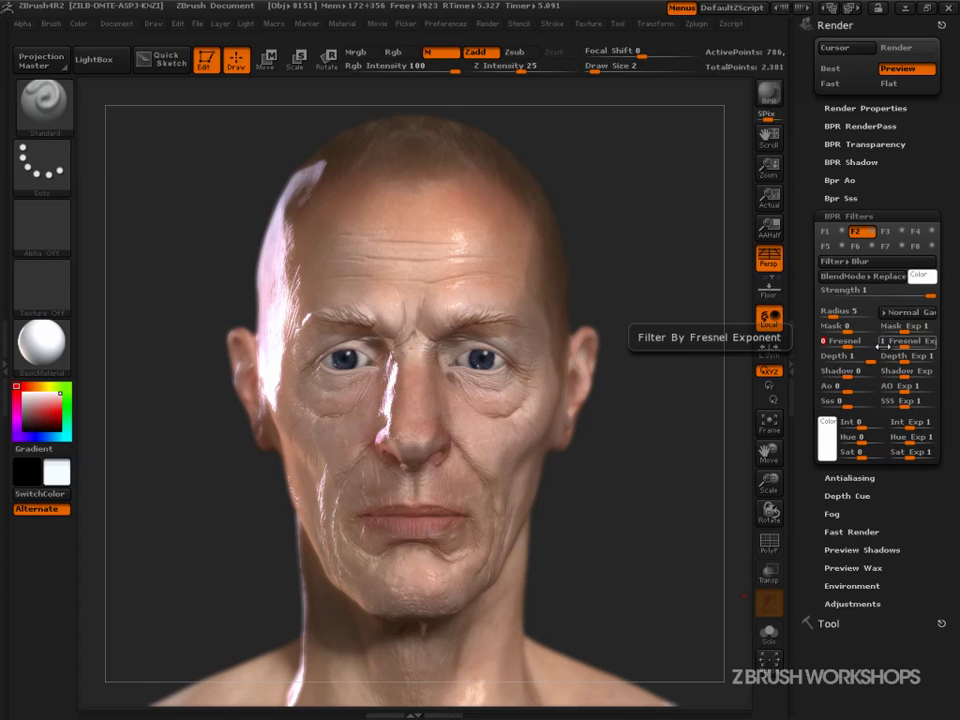
pyautogui.moveTo(929, 296); pyautogui.dragTo(824, 296)
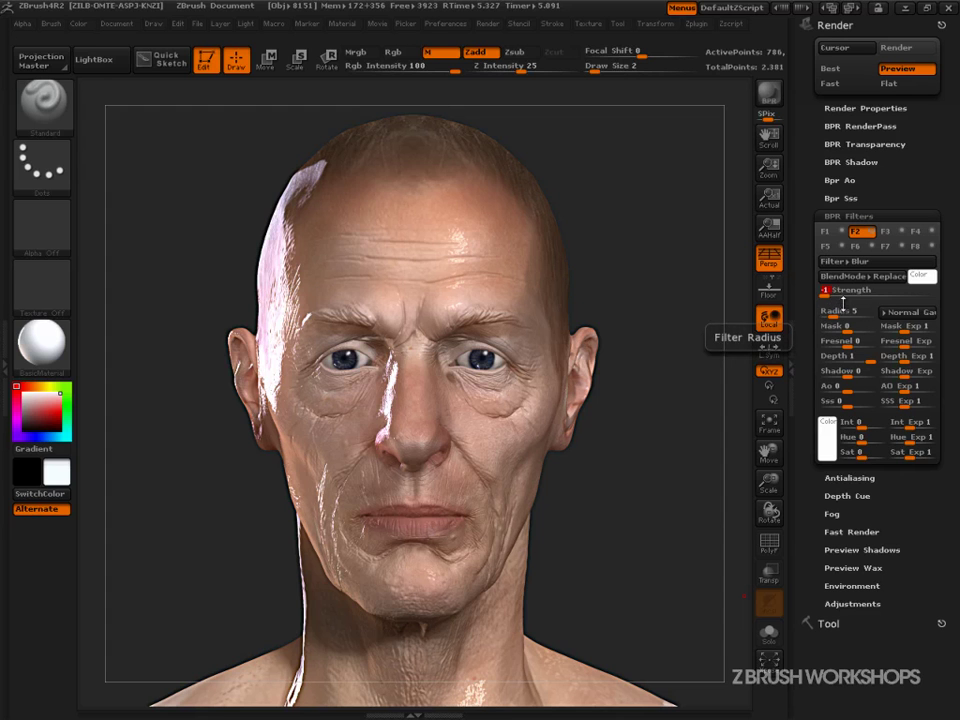
pyautogui.moveTo(840, 293); pyautogui.dragTo(936, 296)
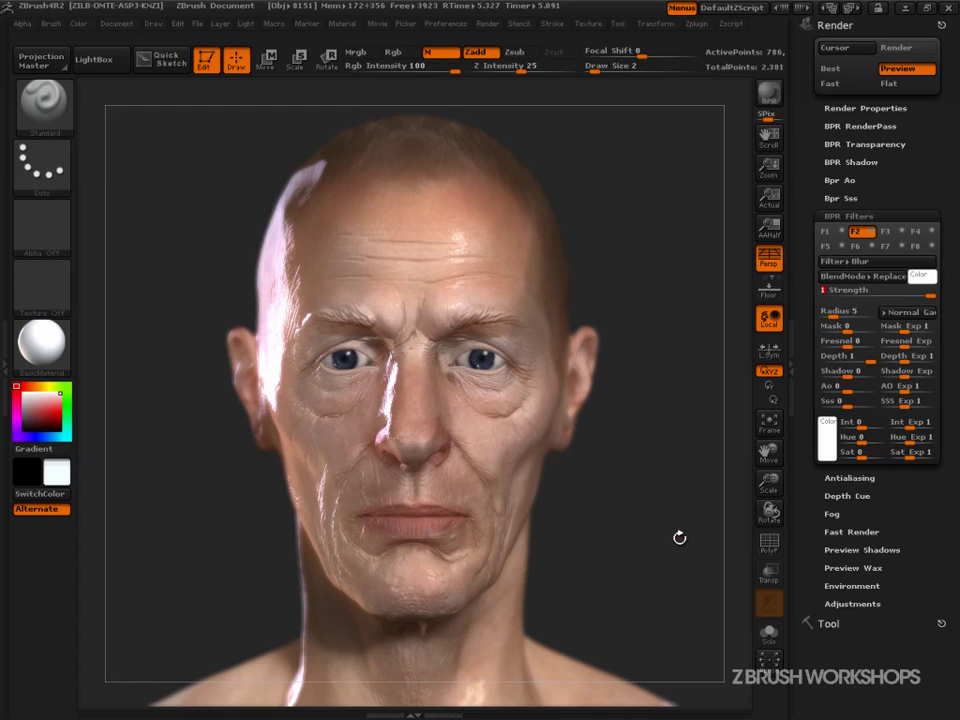
# Step: Enable the Fade filter in slot F6 with strength 1 and Depth 1
pyautogui.click(888, 248)
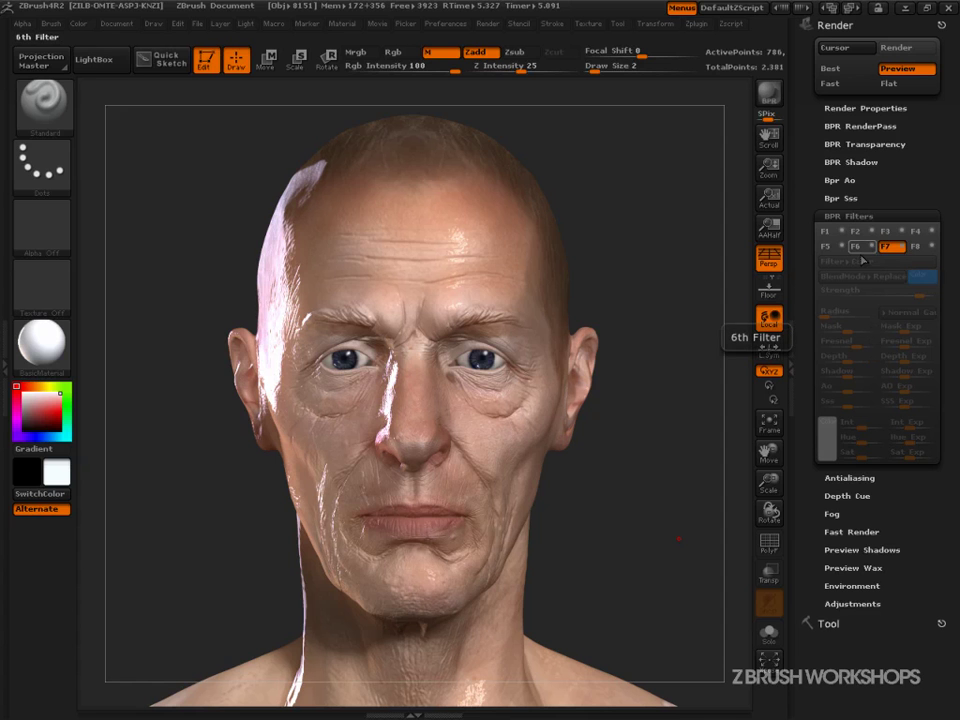
pyautogui.click(856, 246)
pyautogui.click(864, 262)
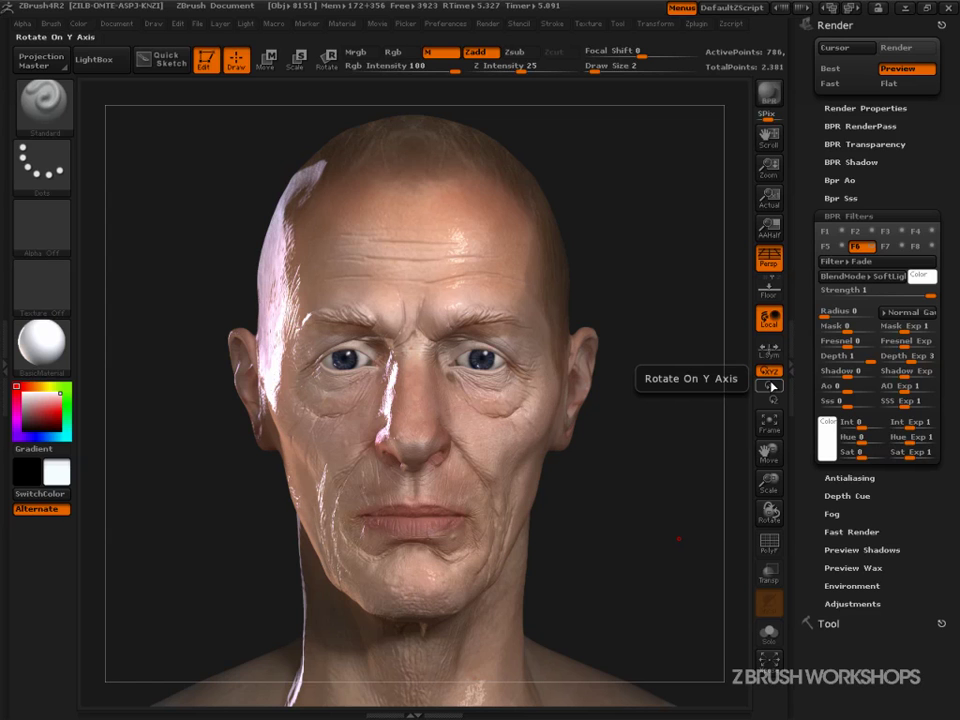
pyautogui.click(860, 290)
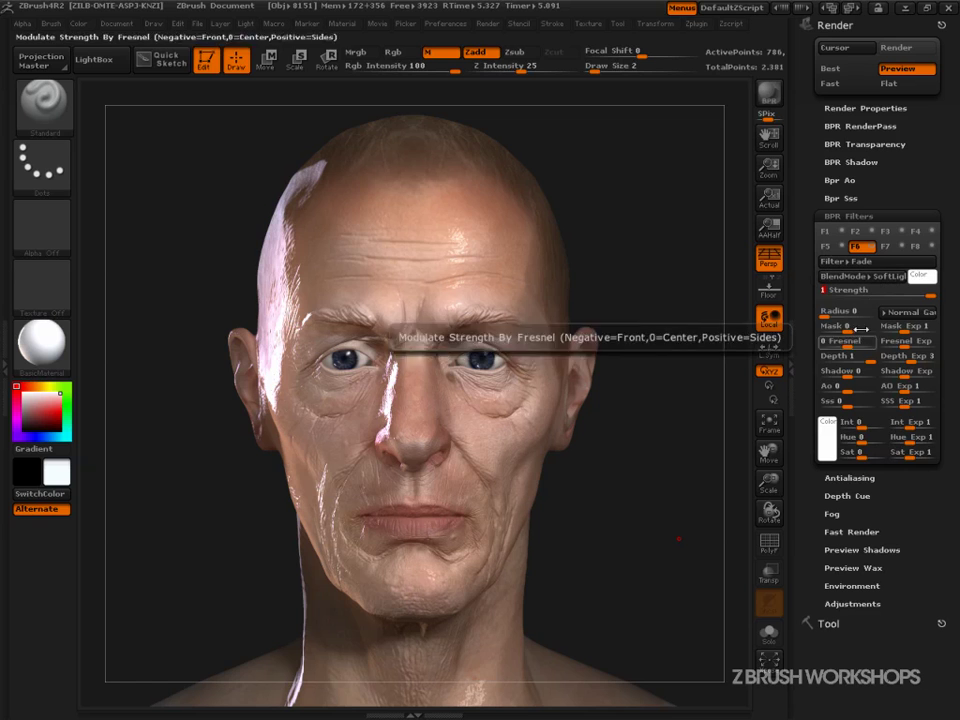
pyautogui.click(850, 357)
pyautogui.moveTo(850, 358); pyautogui.dragTo(848, 360)
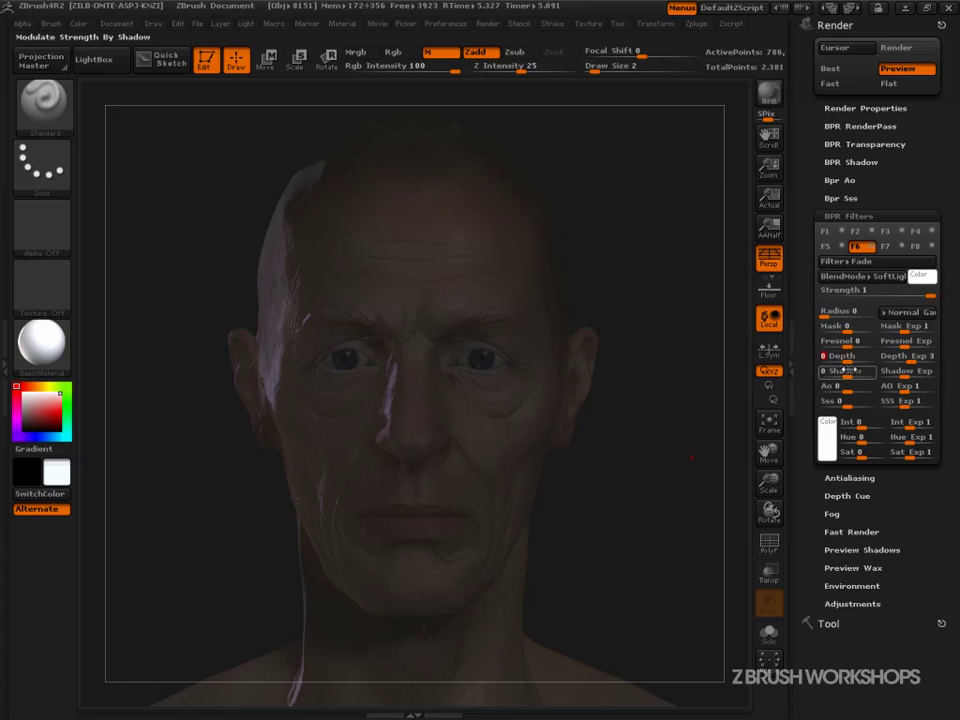
pyautogui.click(822, 360)
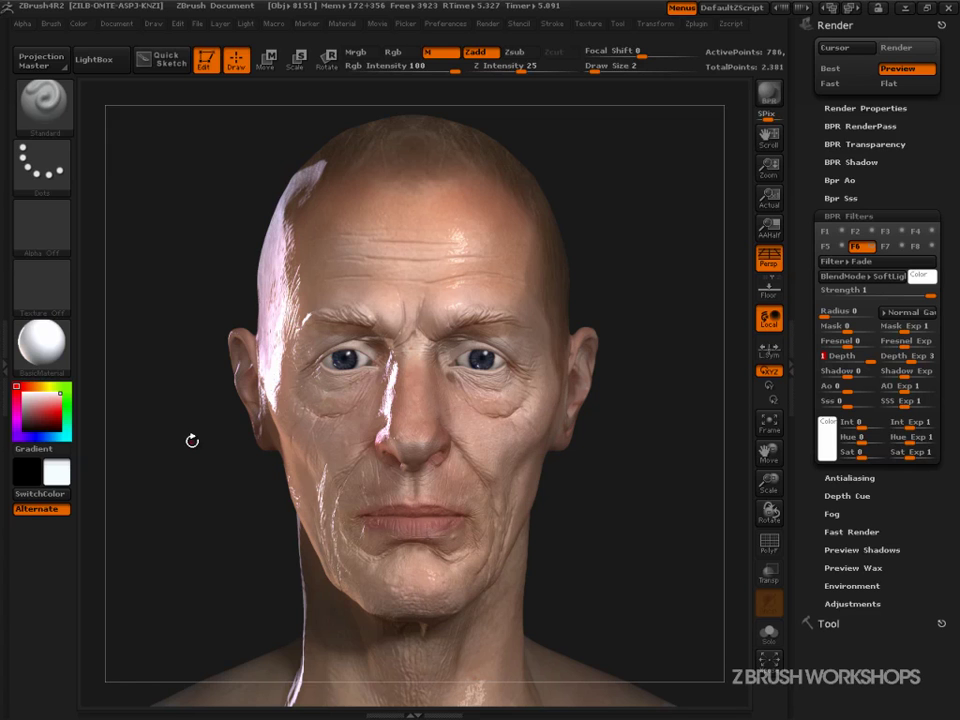
# Step: Switch the Fade blend mode to Replace(Normal), then try another mode from the list
pyautogui.click(858, 275)
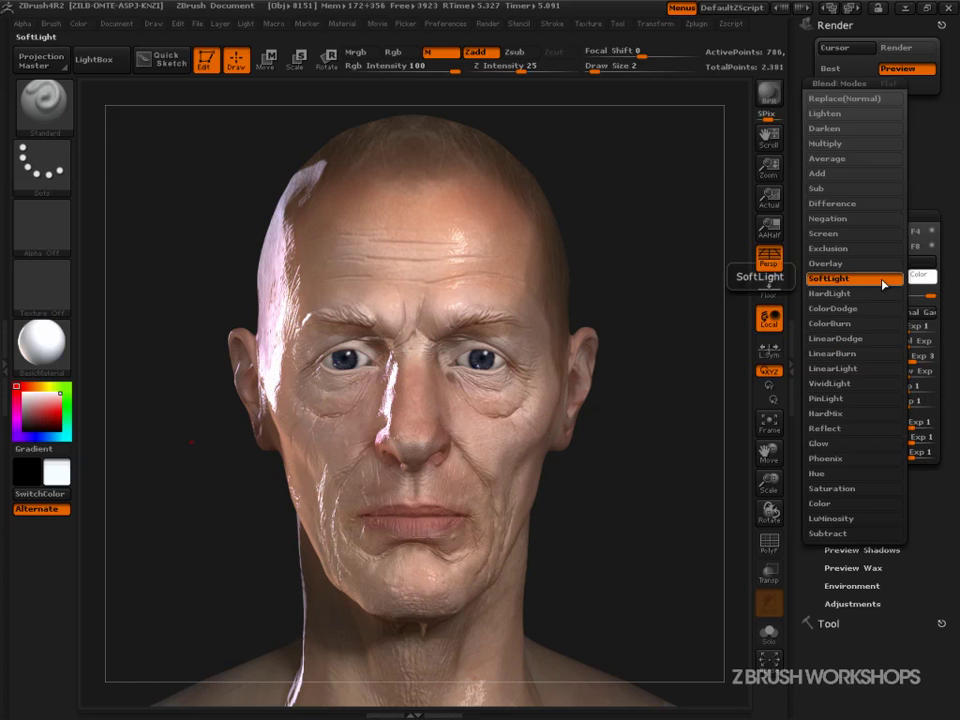
pyautogui.click(868, 100)
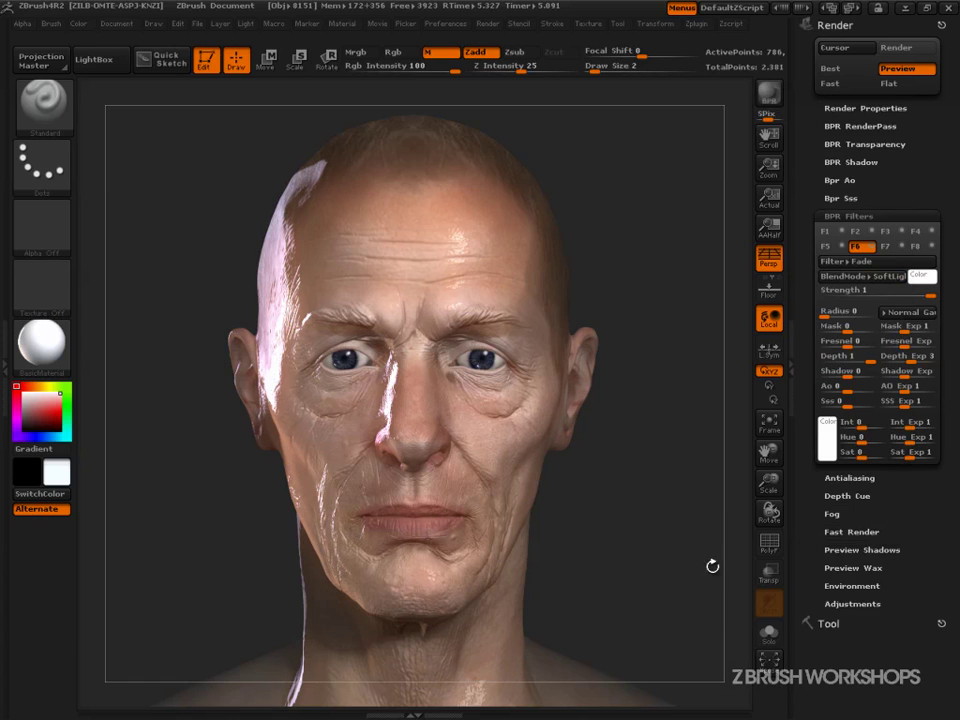
pyautogui.click(890, 277)
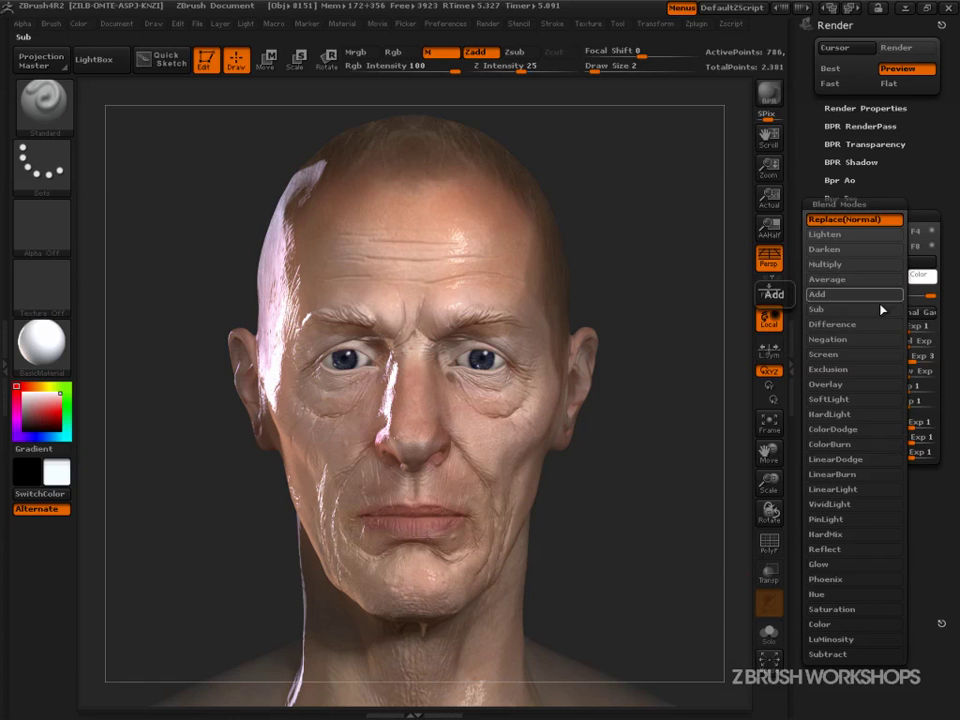
pyautogui.click(857, 399)
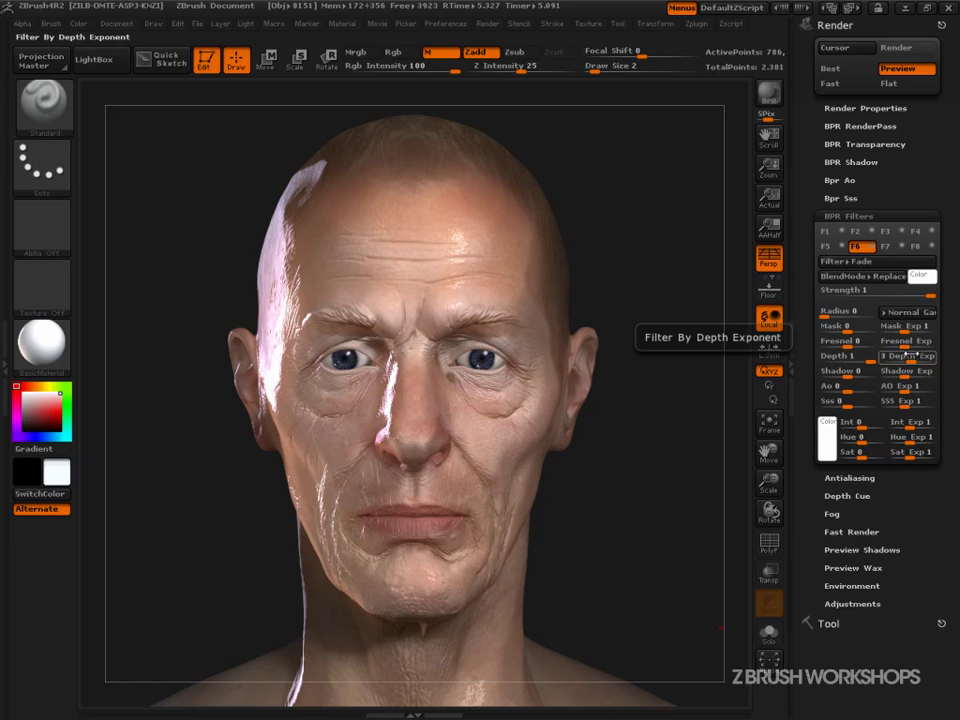
# Step: Try a Fade depth exponent of 1, undo back to 3, and reselect the F2 Blur filter
pyautogui.moveTo(904, 356); pyautogui.dragTo(895, 362)
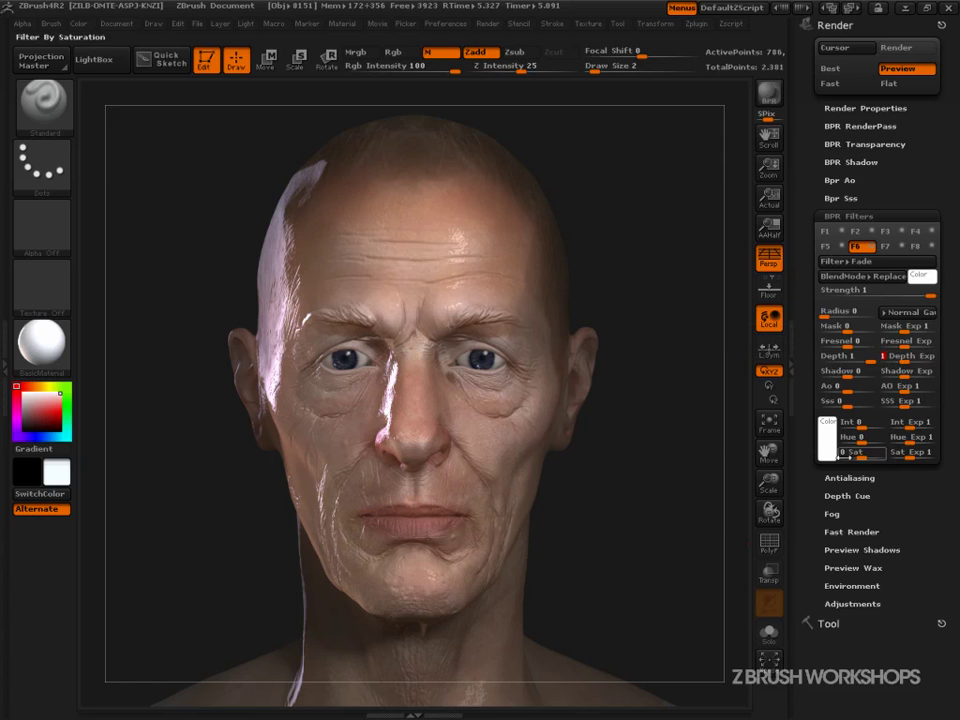
pyautogui.hotkey('ctrl', 'z')
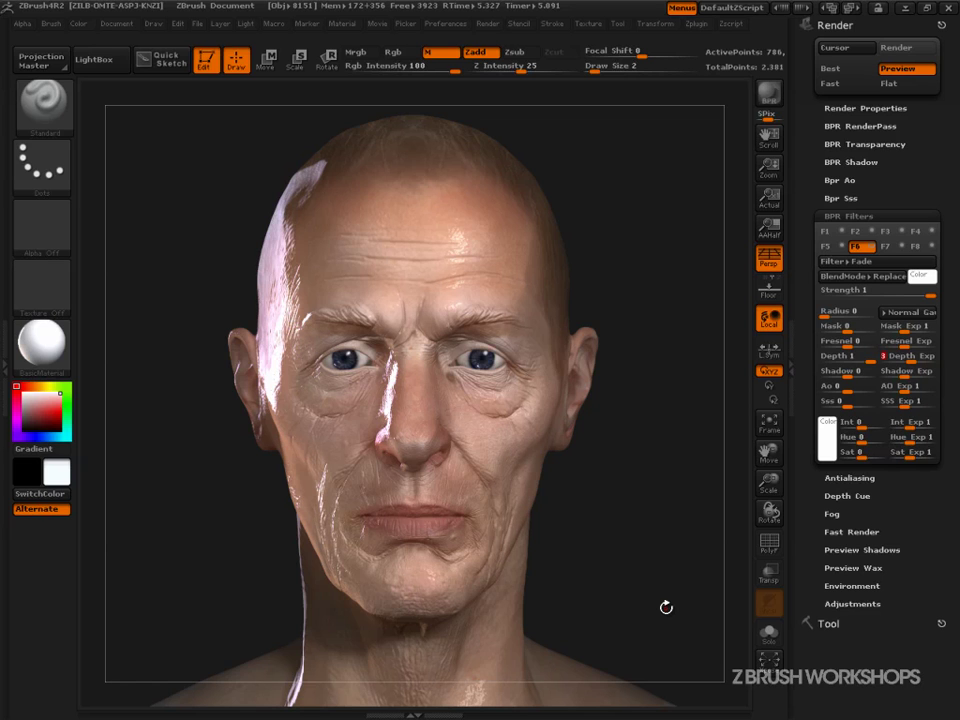
pyautogui.click(855, 231)
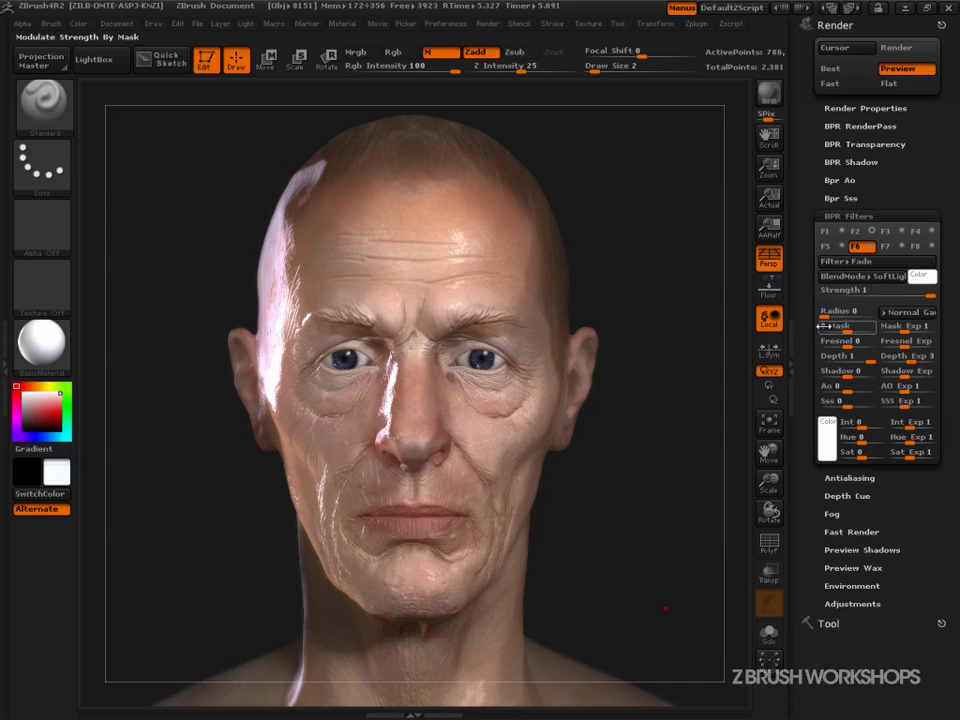